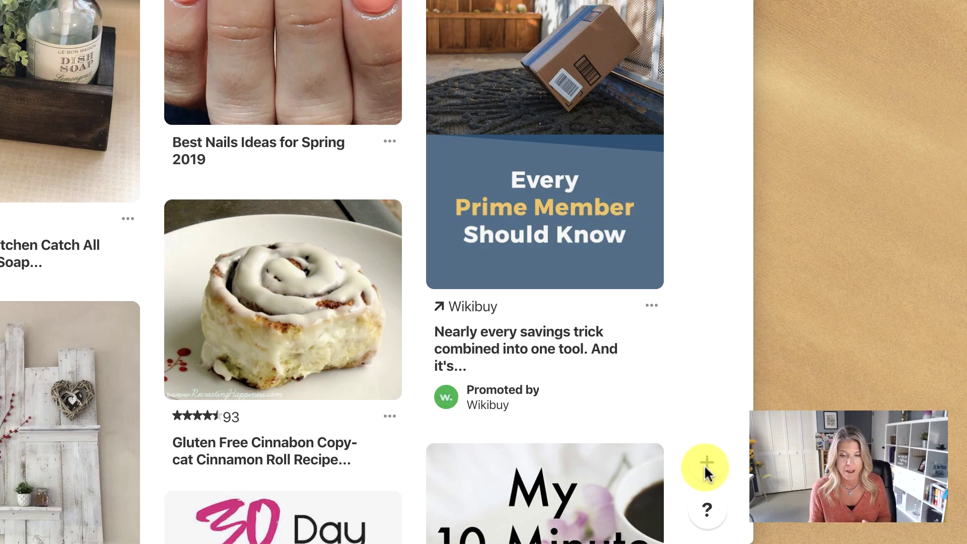
From Pinterest's + menu, open the Pinterest Save Button page in the Chrome Web Store
{"action": "left_click", "coordinate": [705, 464]}
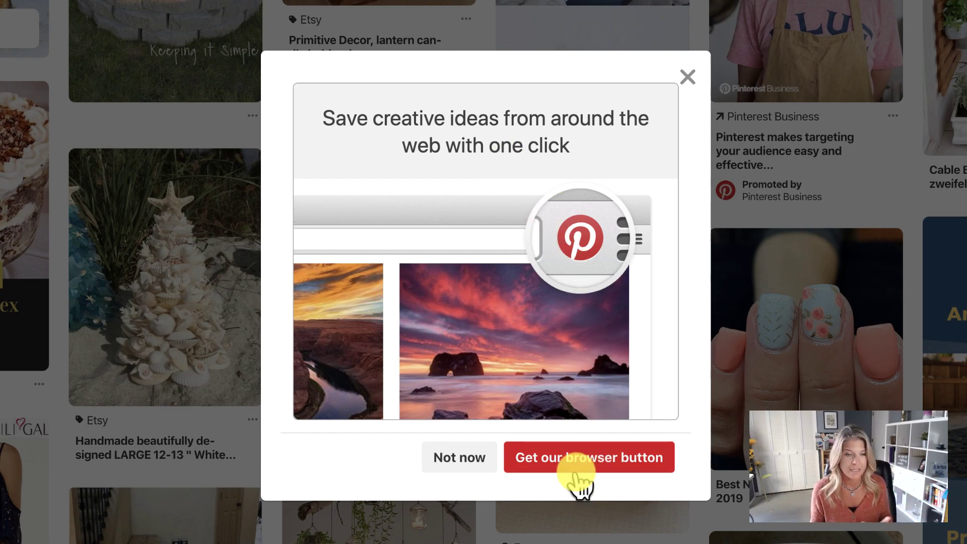
{"action": "left_click", "coordinate": [554, 460]}
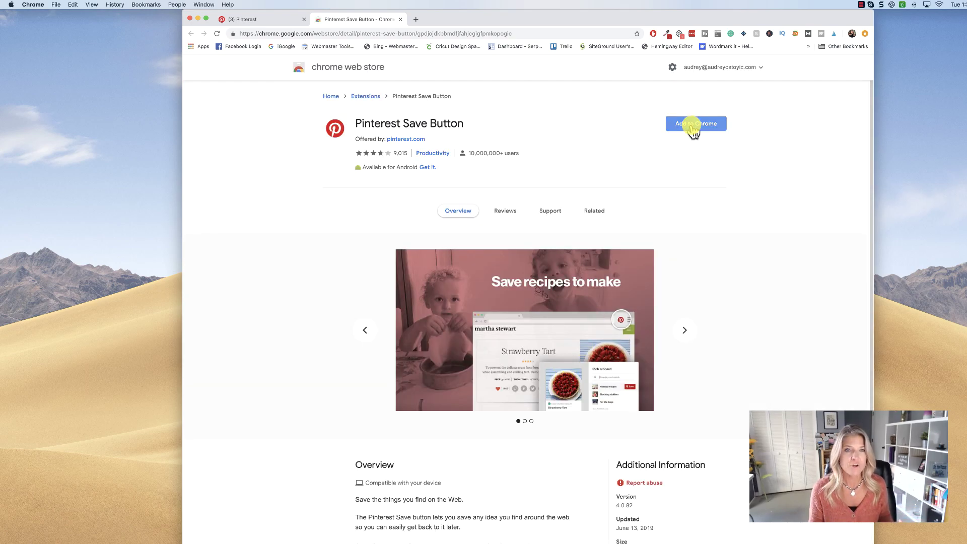
Add the Pinterest Save Button extension to Chrome and approve its permissions
{"action": "left_click", "coordinate": [693, 126]}
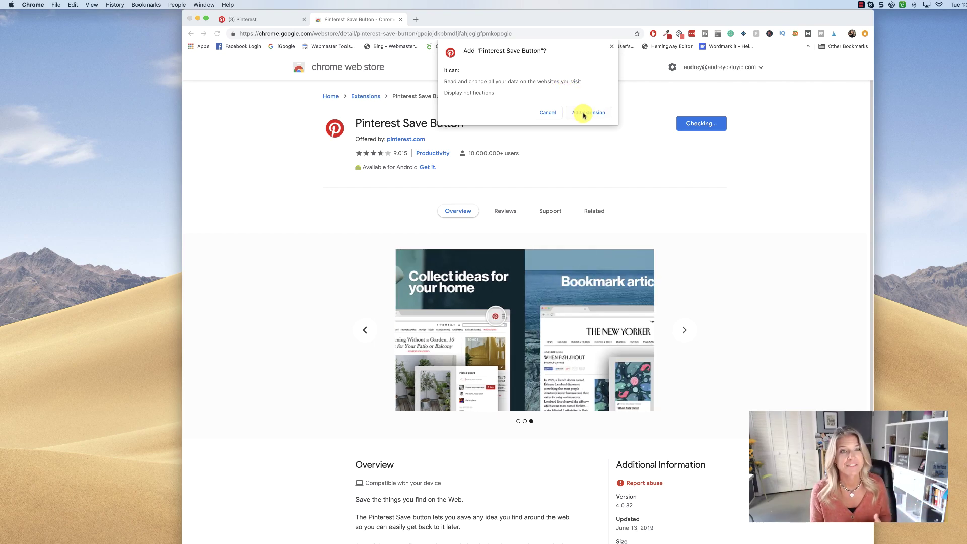
{"action": "left_click", "coordinate": [584, 114]}
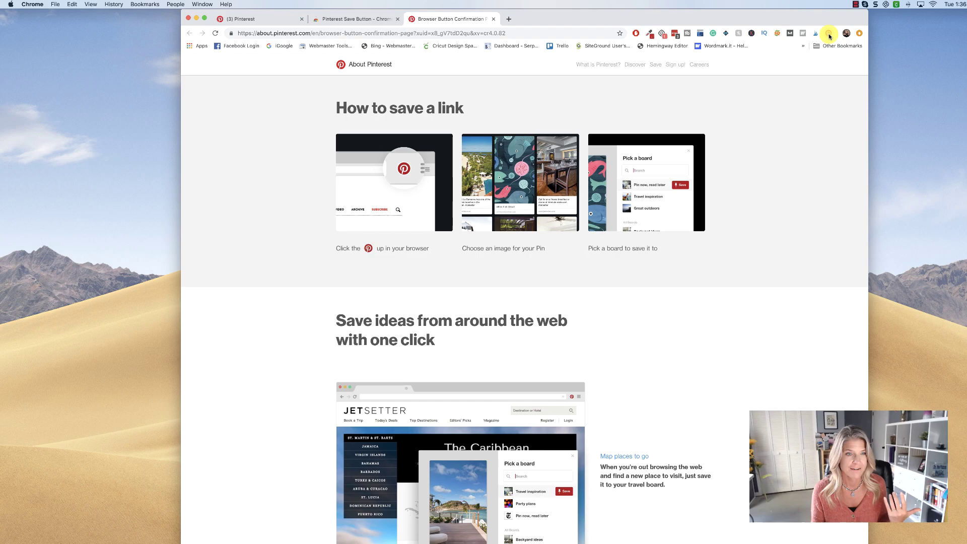
Load the Social Media 4 Beginners home page in the former Web Store tab via address-bar autocomplete
{"action": "mouse_move", "coordinate": [507, 195]}
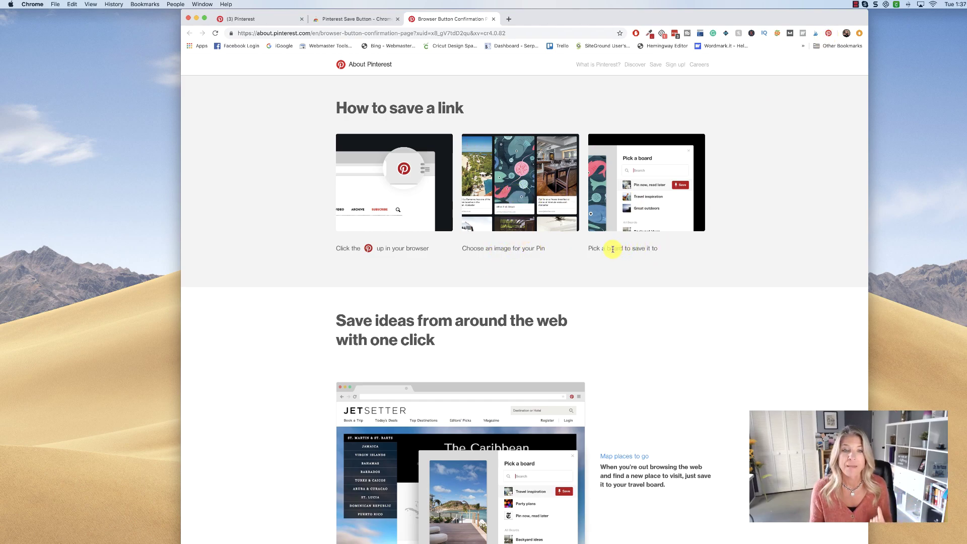
{"action": "mouse_move", "coordinate": [614, 202]}
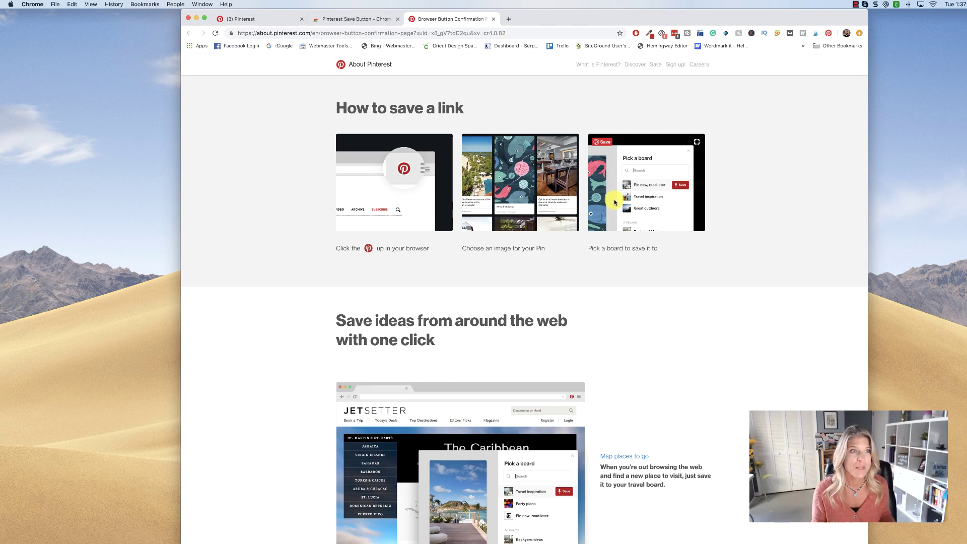
{"action": "left_click", "coordinate": [379, 19]}
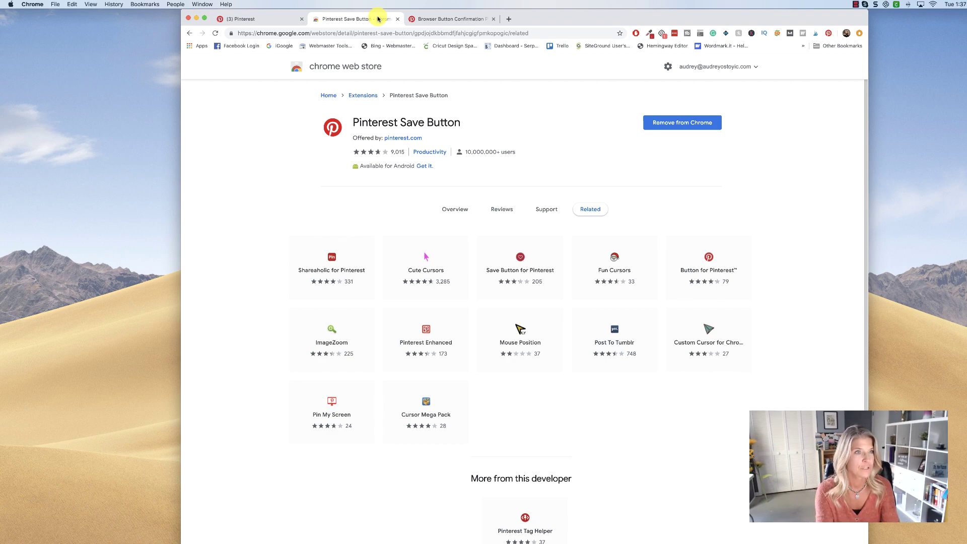
{"action": "left_click", "coordinate": [382, 31]}
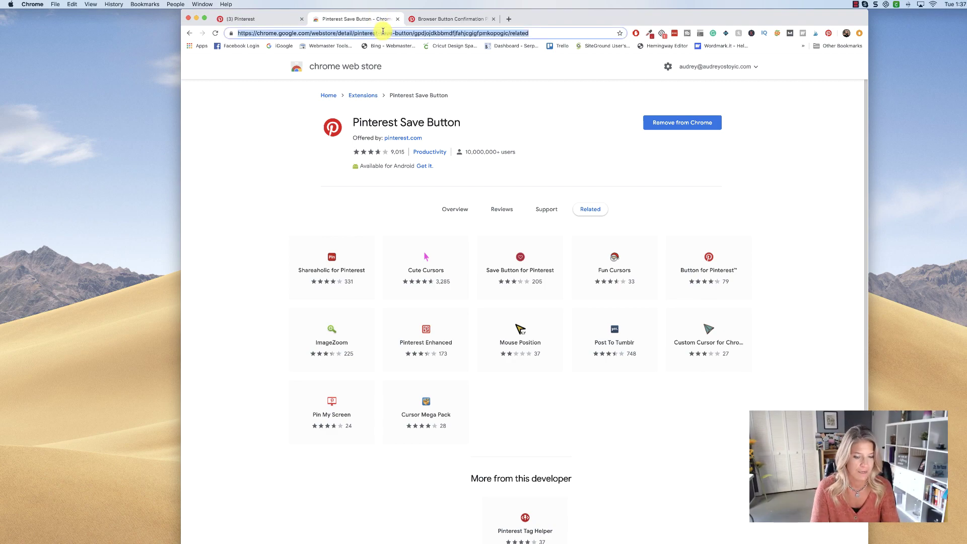
{"action": "type", "text": "socialmedia4beginners.com"}
{"action": "key", "text": "Return"}
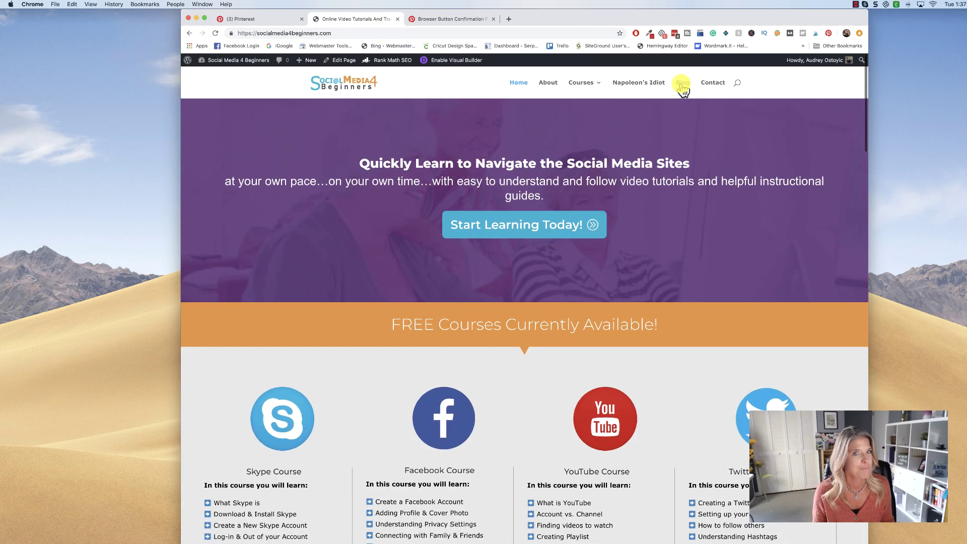
Open the 'Best Tablet Accessories You Can't Live Without' post from the Blog and browse its images
{"action": "left_click", "coordinate": [681, 87]}
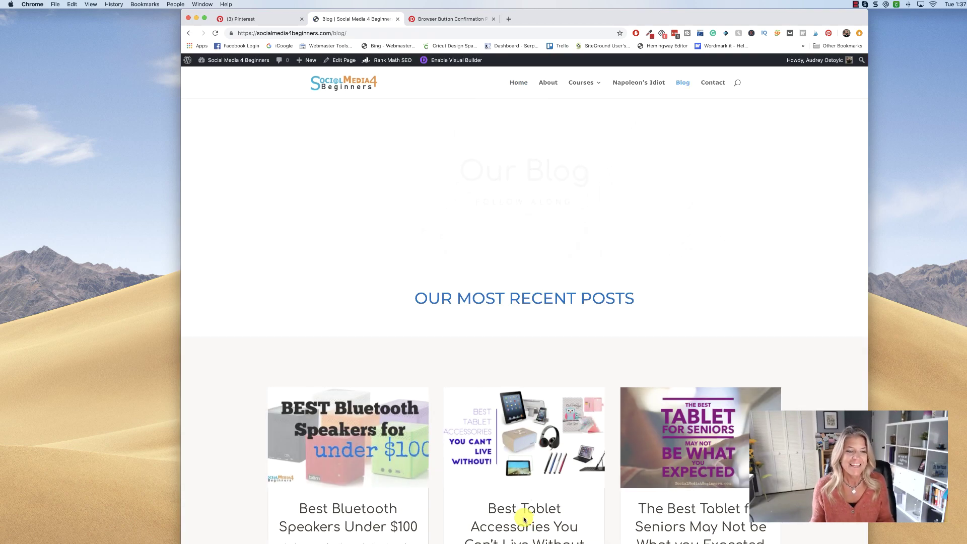
{"action": "left_click", "coordinate": [525, 530]}
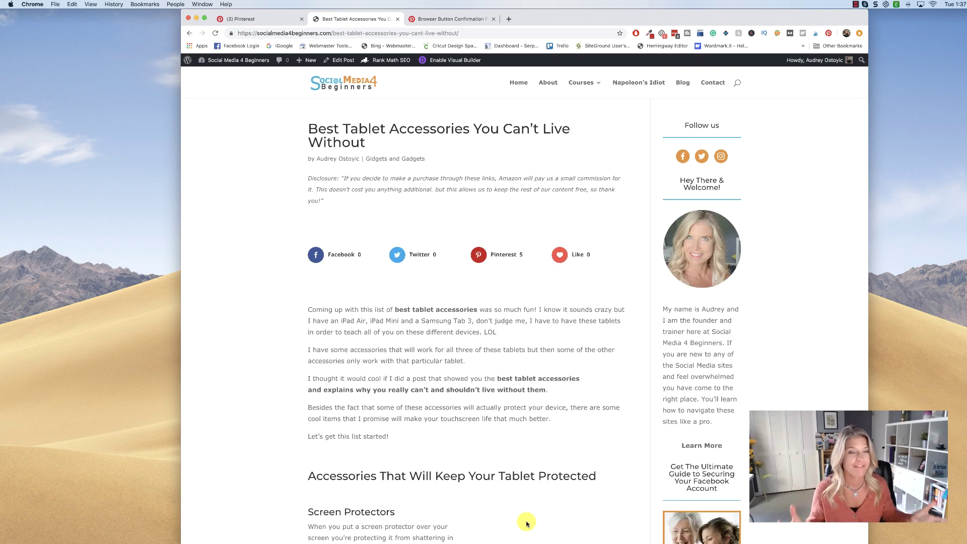
{"action": "scroll", "coordinate": [514, 322], "scroll_direction": "down", "scroll_amount": 10}
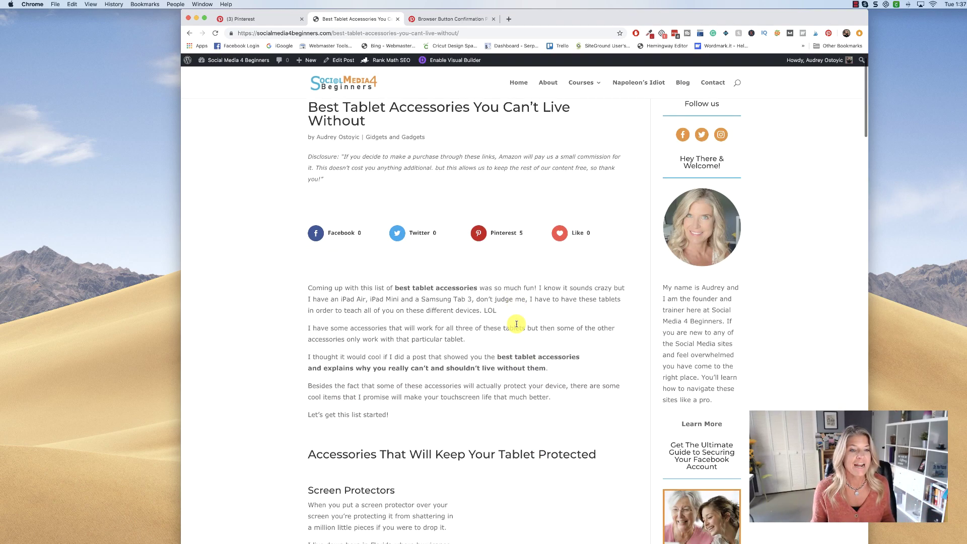
{"action": "scroll", "coordinate": [516, 326], "scroll_direction": "down", "scroll_amount": 5}
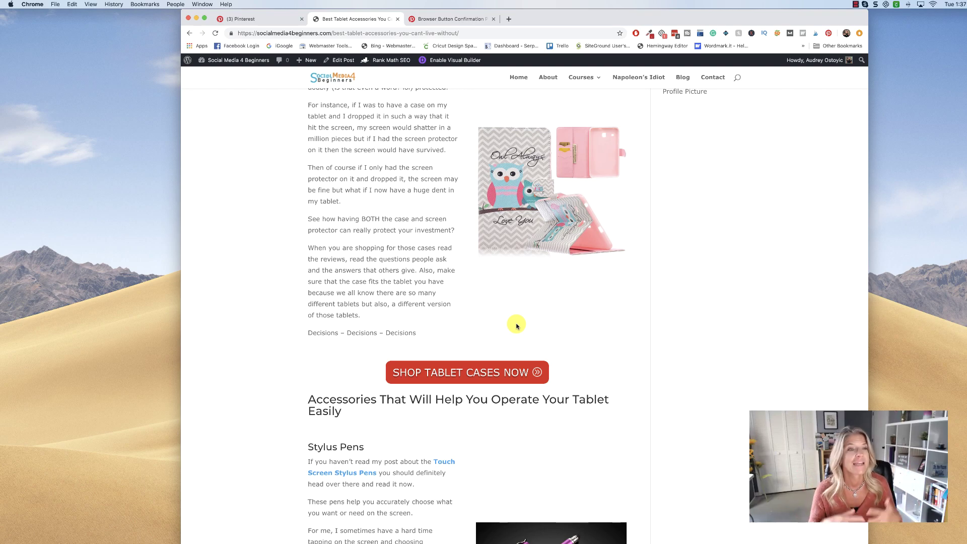
{"action": "scroll", "coordinate": [516, 326], "scroll_direction": "down", "scroll_amount": 7}
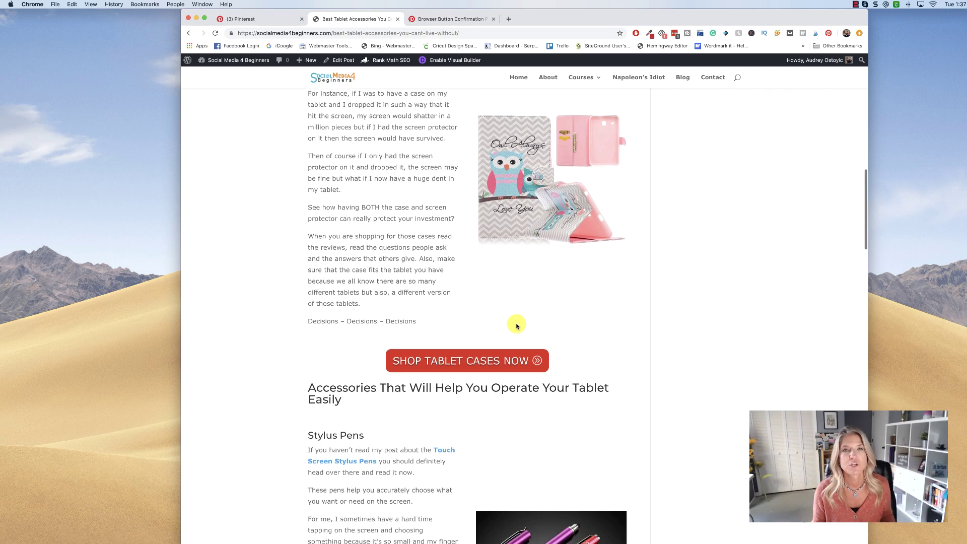
{"action": "mouse_move", "coordinate": [516, 326]}
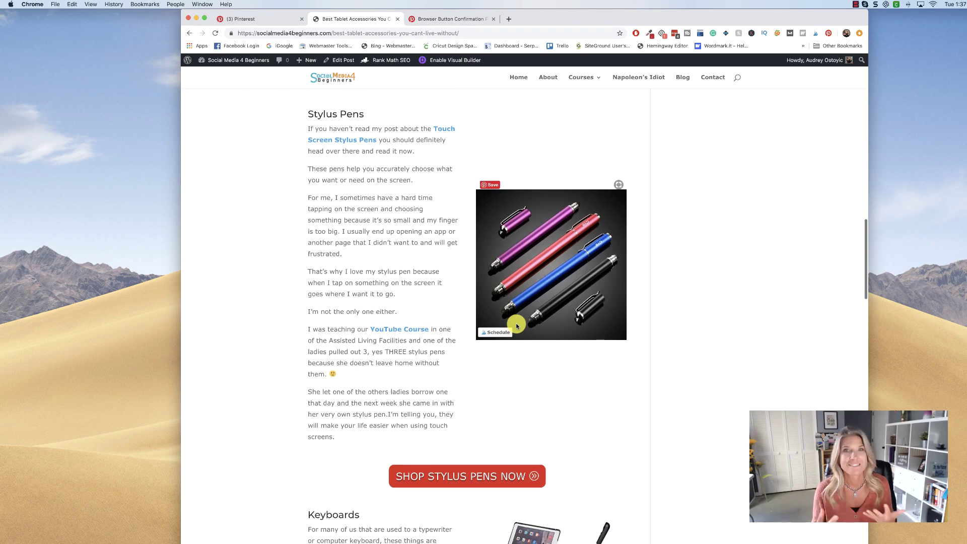
{"action": "scroll", "coordinate": [516, 327], "scroll_direction": "up", "scroll_amount": 1}
{"action": "scroll", "coordinate": [516, 326], "scroll_direction": "up", "scroll_amount": 3}
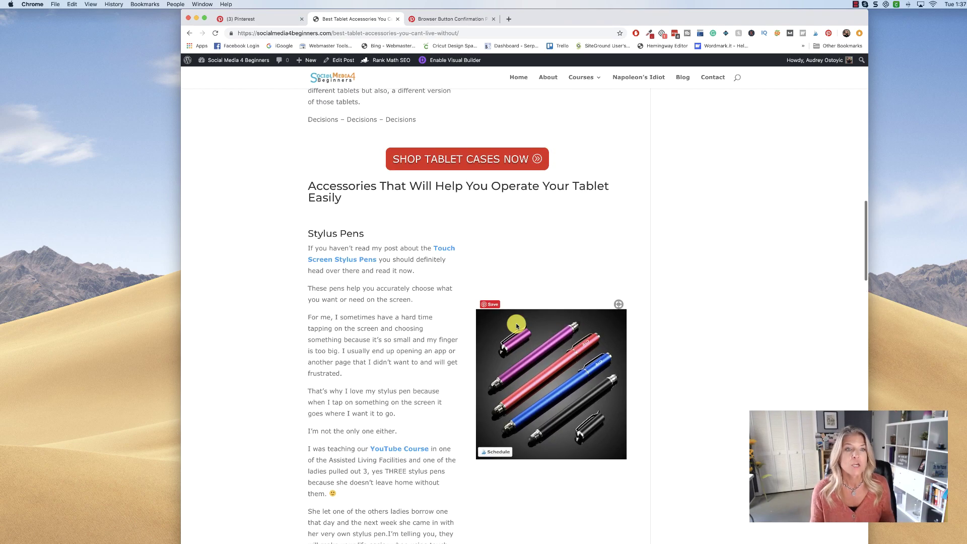
Save the tablet accessories collage image to the Gadgets!!! board, found by searching 'gad'
{"action": "left_click", "coordinate": [828, 33]}
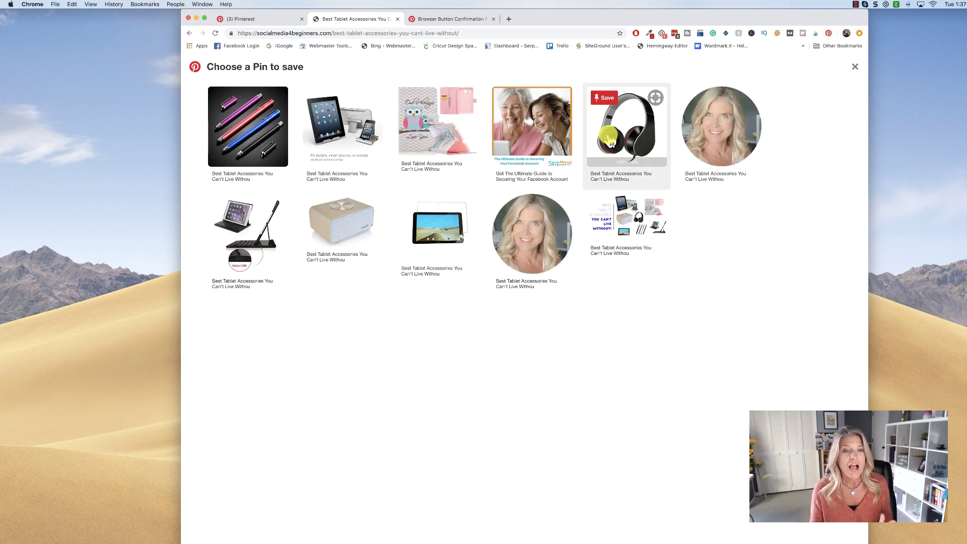
{"action": "mouse_move", "coordinate": [418, 237]}
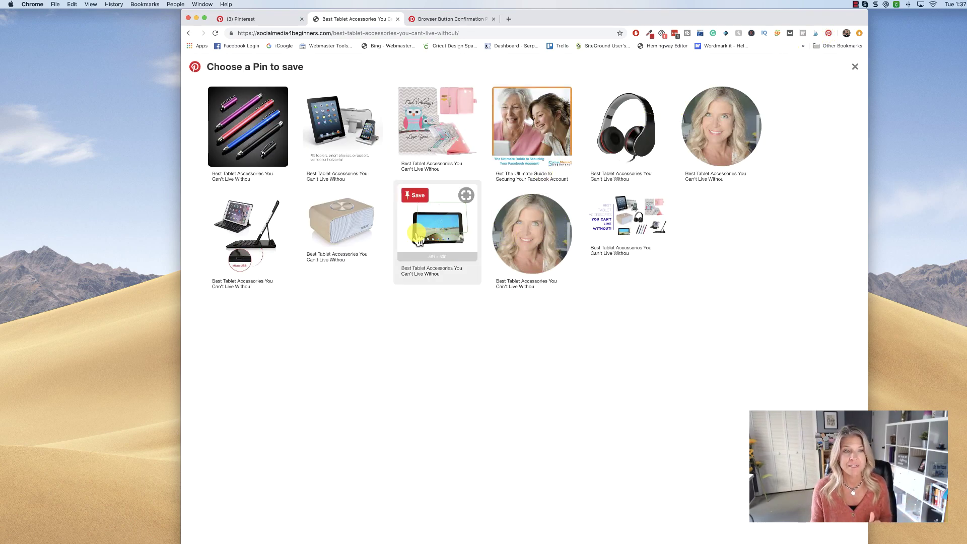
{"action": "left_click", "coordinate": [633, 218]}
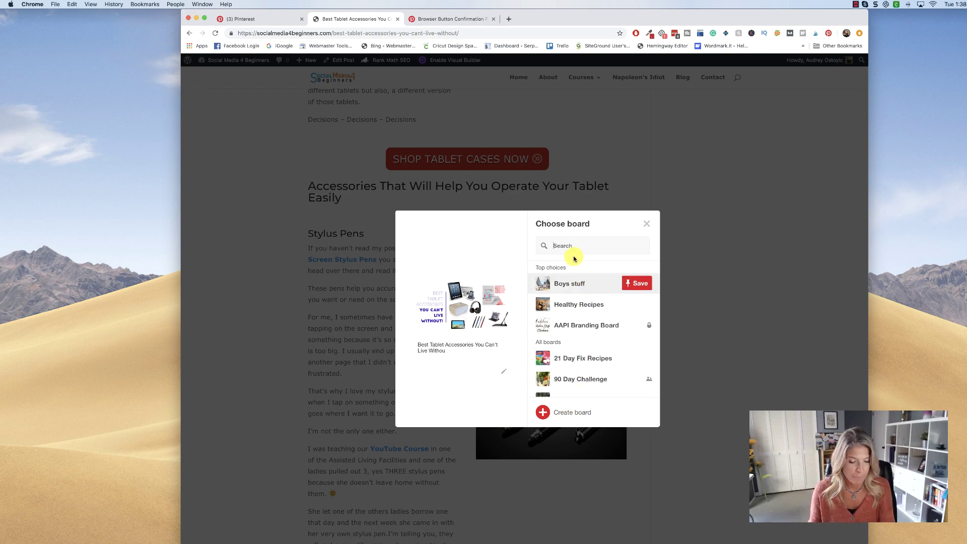
{"action": "type", "text": "gad"}
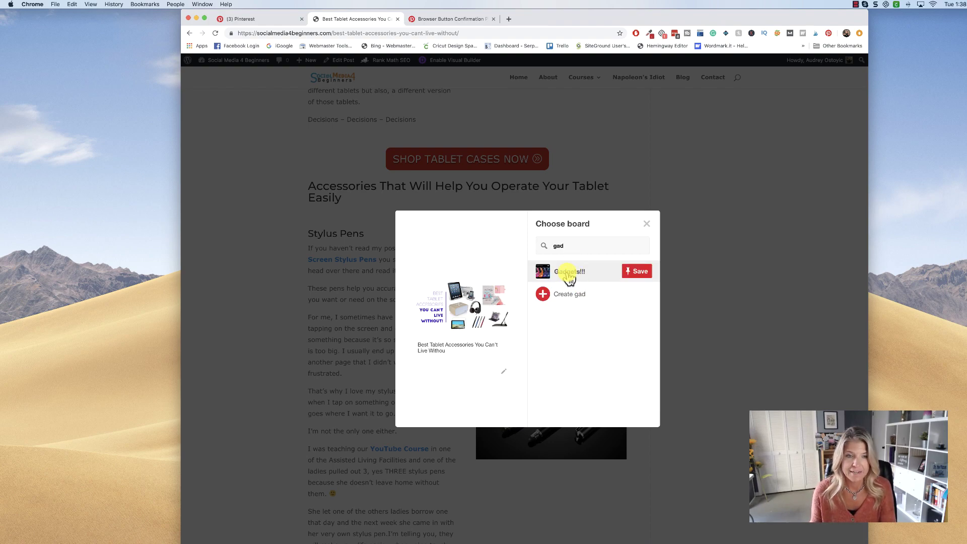
{"action": "left_click", "coordinate": [636, 272]}
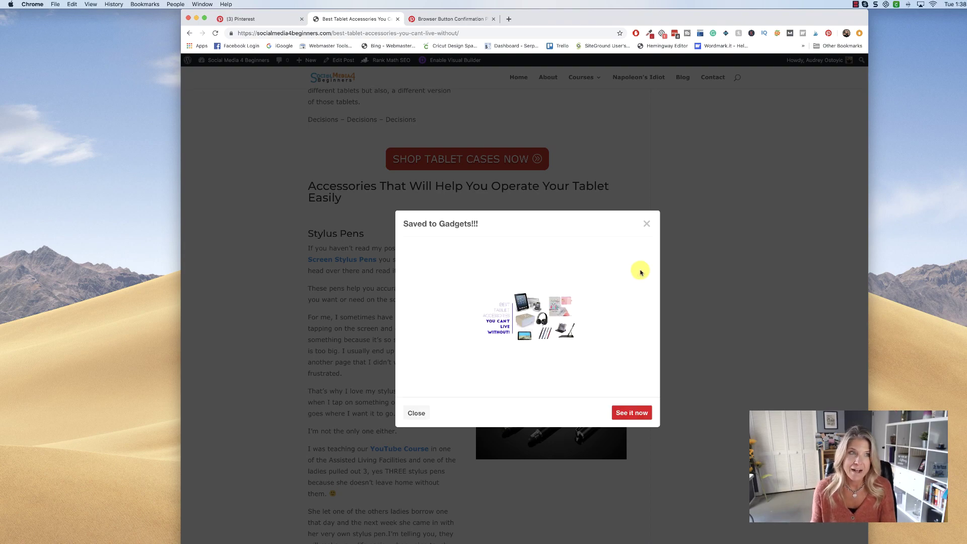
Check the new pin on the Gadgets!!! board via the profile and open its linked blog post
{"action": "left_click", "coordinate": [244, 20]}
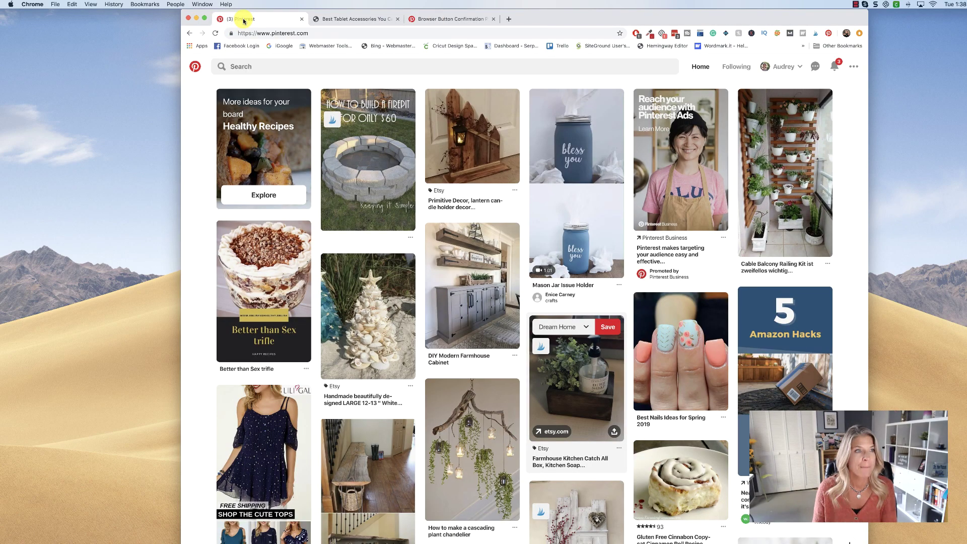
{"action": "left_click", "coordinate": [781, 72]}
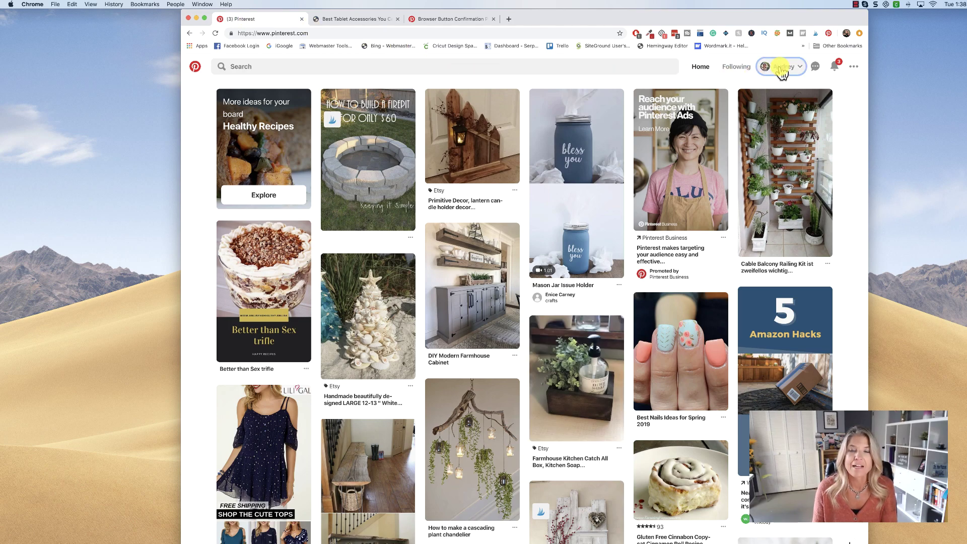
{"action": "left_click", "coordinate": [800, 114]}
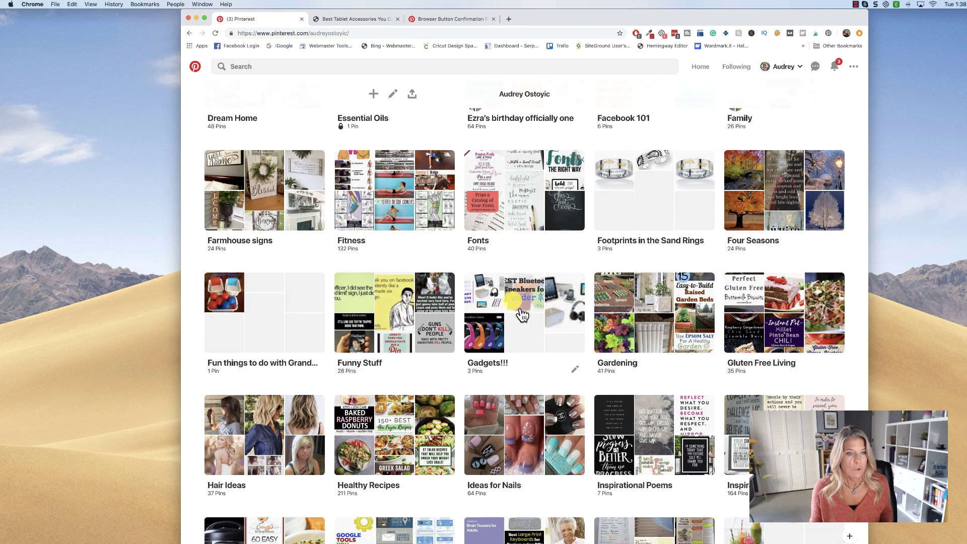
{"action": "left_click", "coordinate": [520, 316]}
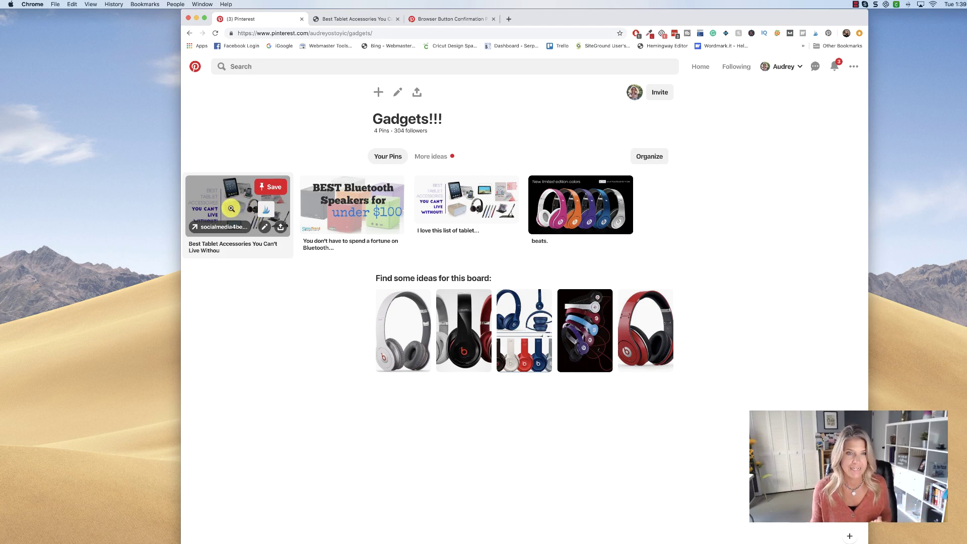
{"action": "left_click", "coordinate": [231, 208]}
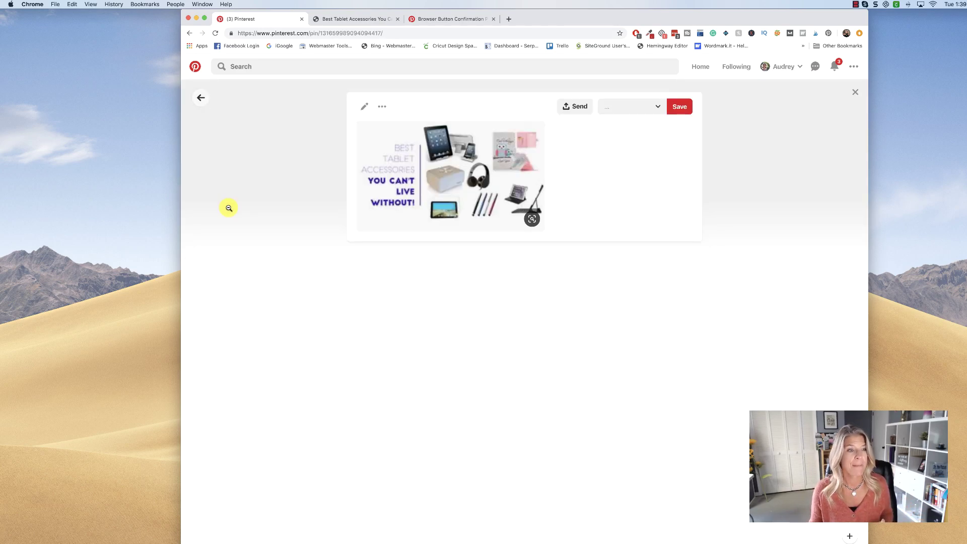
{"action": "left_click", "coordinate": [466, 199]}
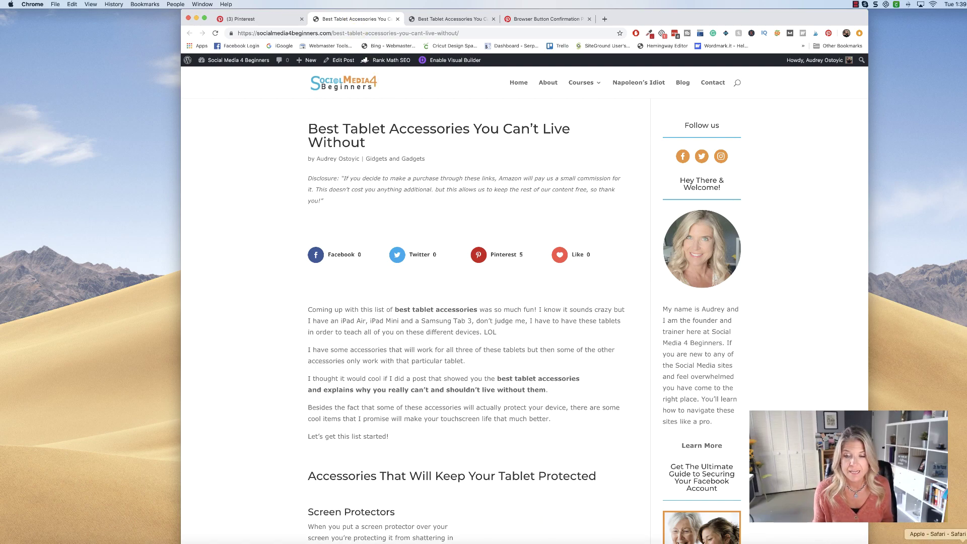
Bring Safari forward, enlarge its window to fill the screen, and dismiss the ready-to-pin confirmation
{"action": "left_click", "coordinate": [946, 535]}
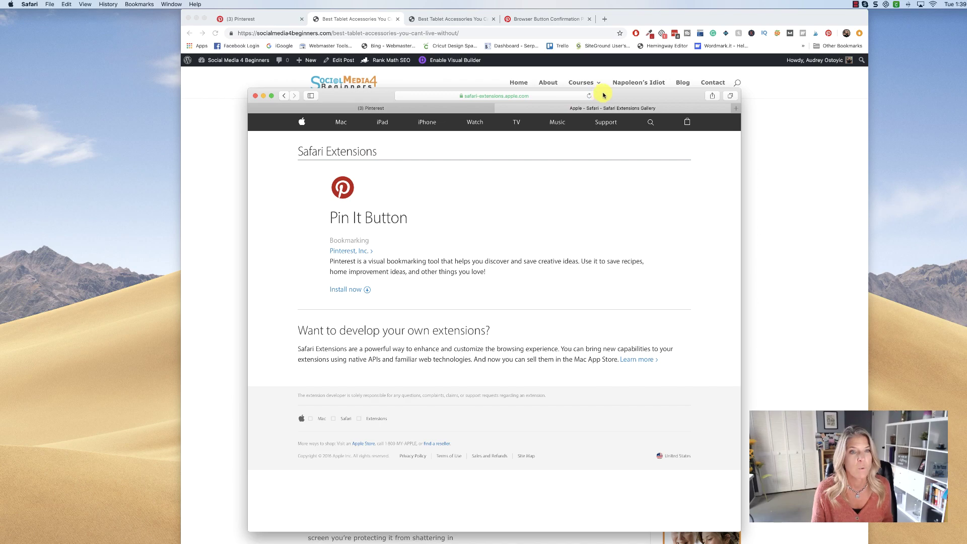
{"action": "left_click_drag", "start_coordinate": [607, 95], "coordinate": [548, 15]}
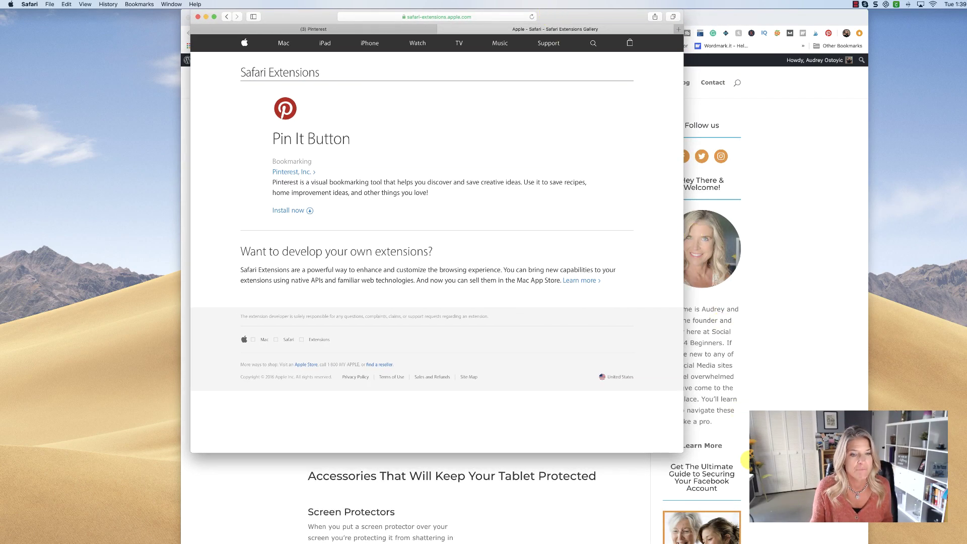
{"action": "left_click_drag", "start_coordinate": [680, 449], "coordinate": [871, 543]}
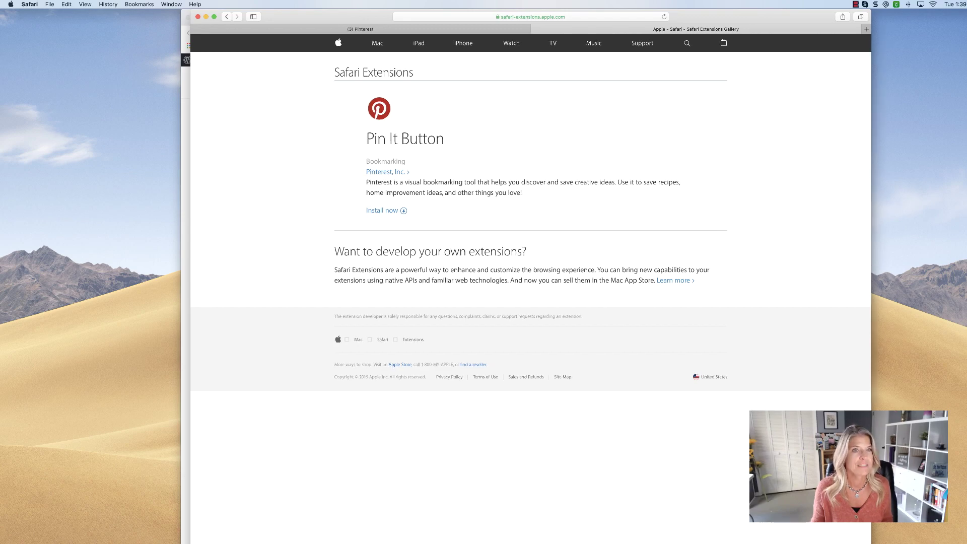
{"action": "mouse_move", "coordinate": [705, 15]}
{"action": "left_mouse_down"}
{"action": "mouse_move", "coordinate": [684, 15]}
{"action": "mouse_move", "coordinate": [702, 16]}
{"action": "left_mouse_up"}
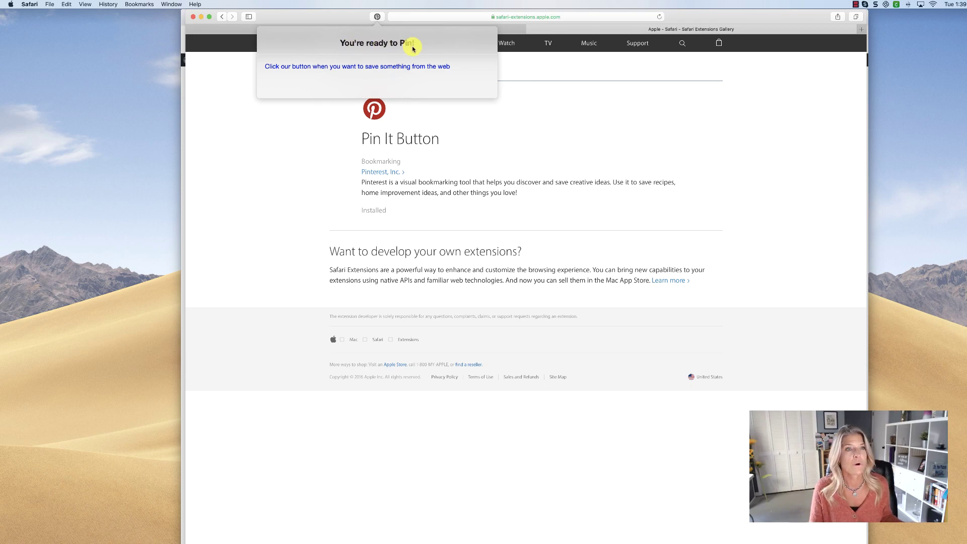
{"action": "left_click", "coordinate": [377, 18]}
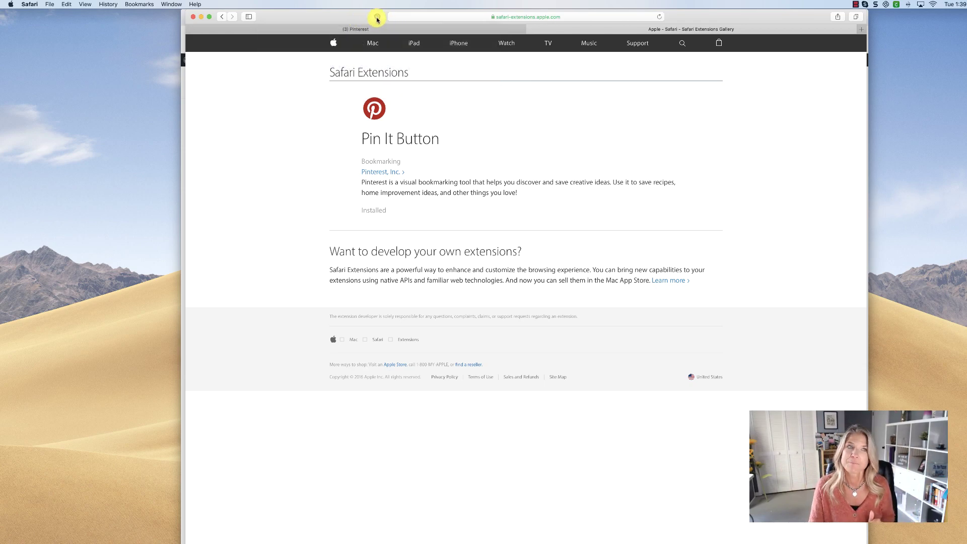